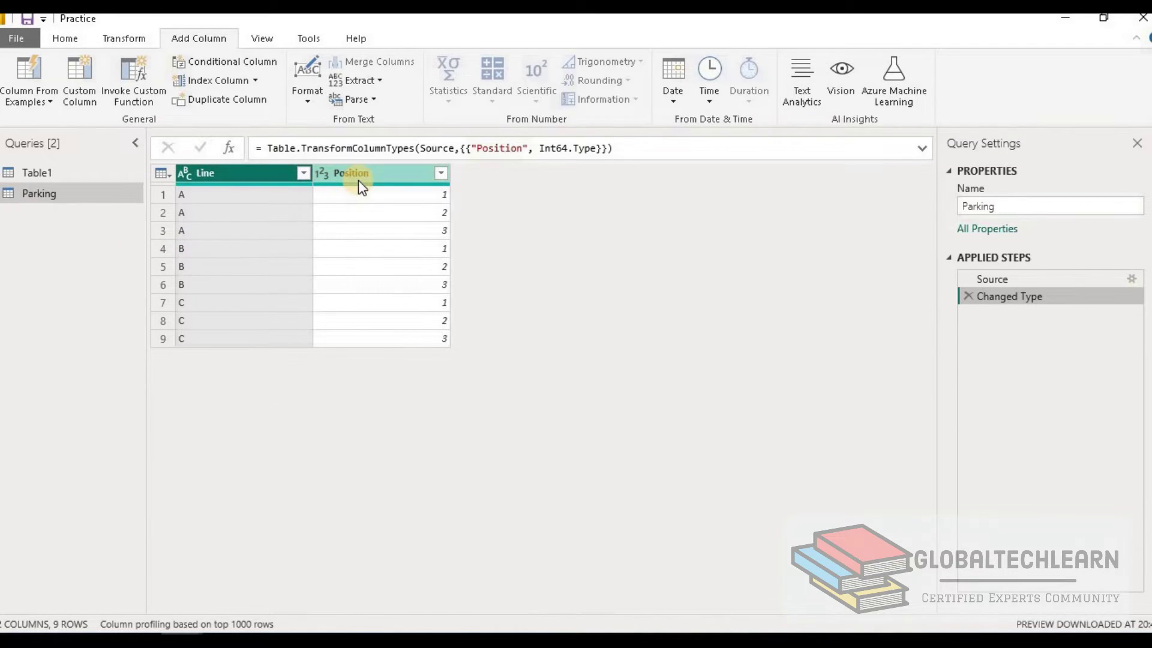
# Inspect the Line values in rows 1, 4, 7 and the Position values in rows 1–6.
pyautogui.click(209, 197)
pyautogui.click(207, 249)
pyautogui.click(206, 295)
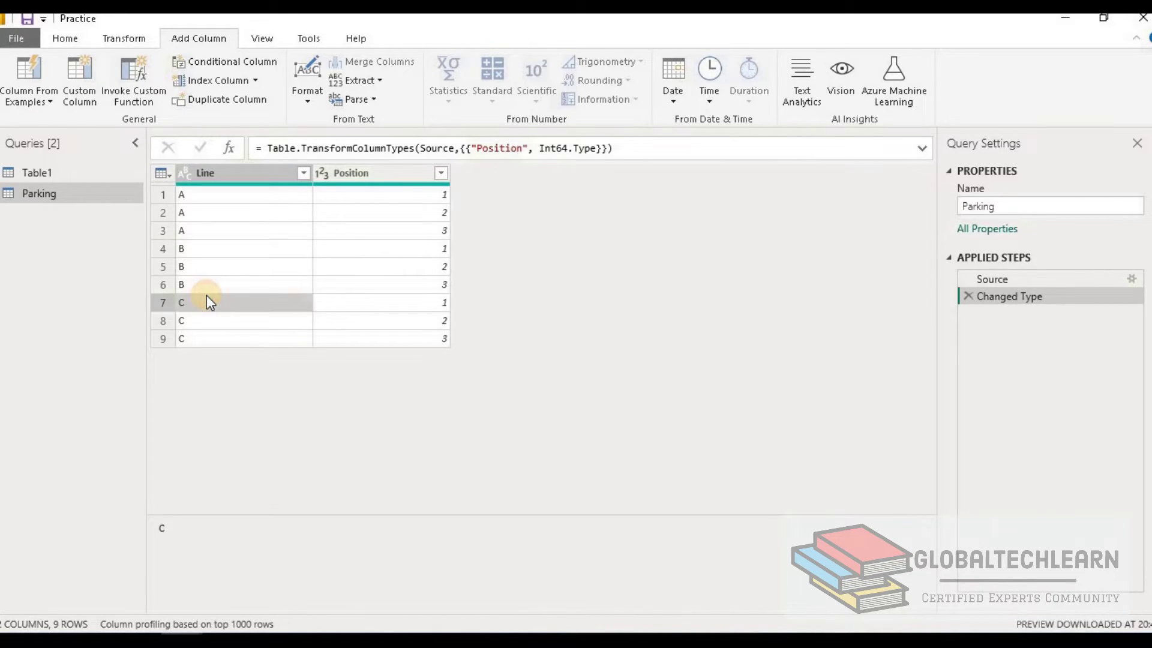
pyautogui.click(423, 196)
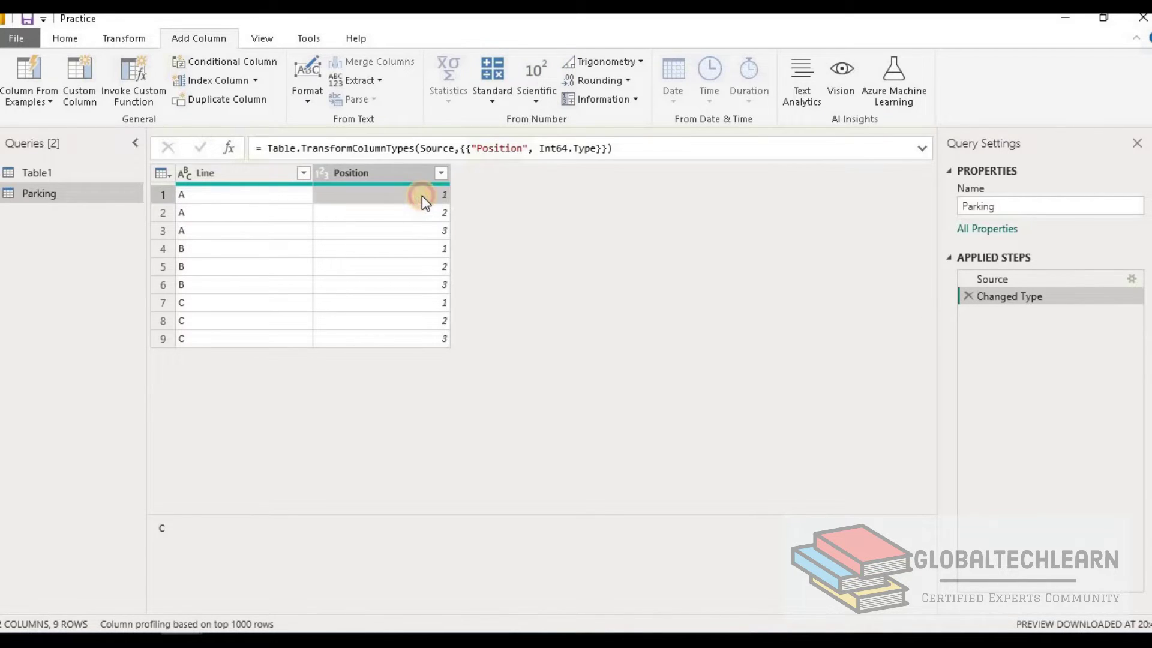
pyautogui.click(422, 212)
pyautogui.click(420, 231)
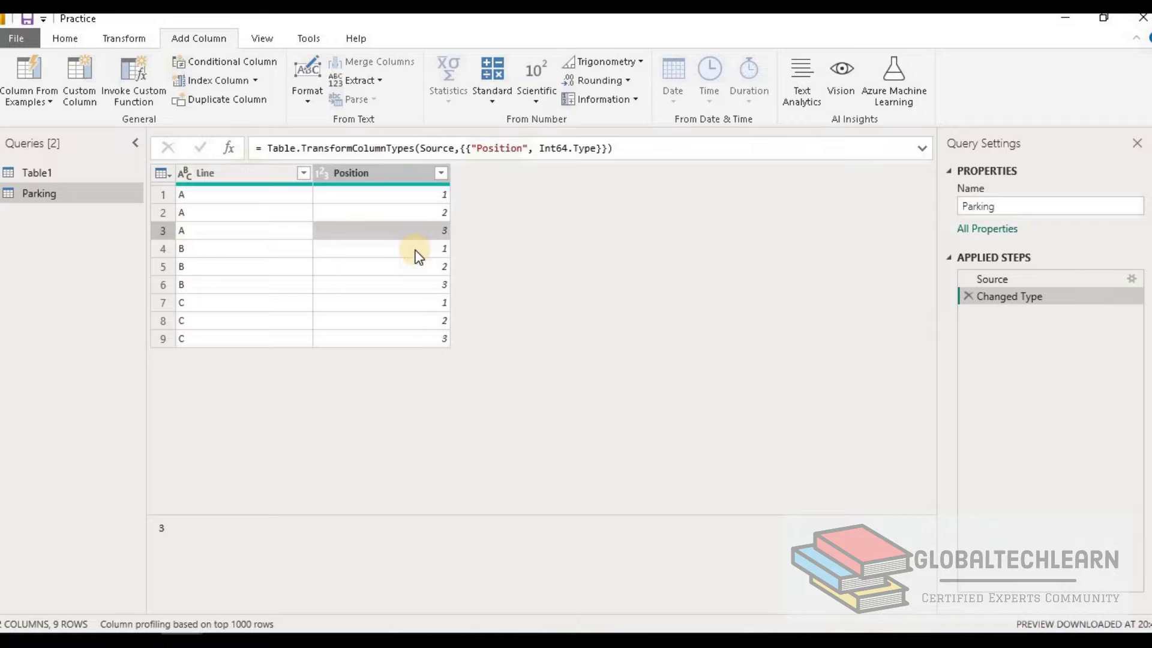
pyautogui.click(415, 249)
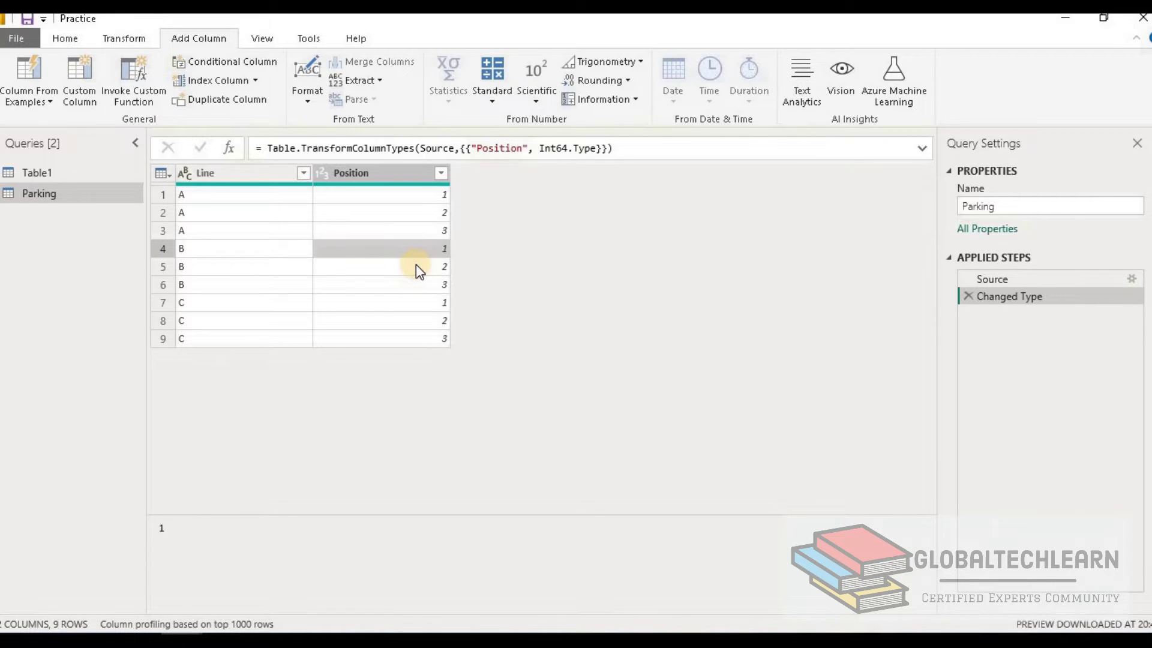
pyautogui.click(416, 266)
pyautogui.click(416, 282)
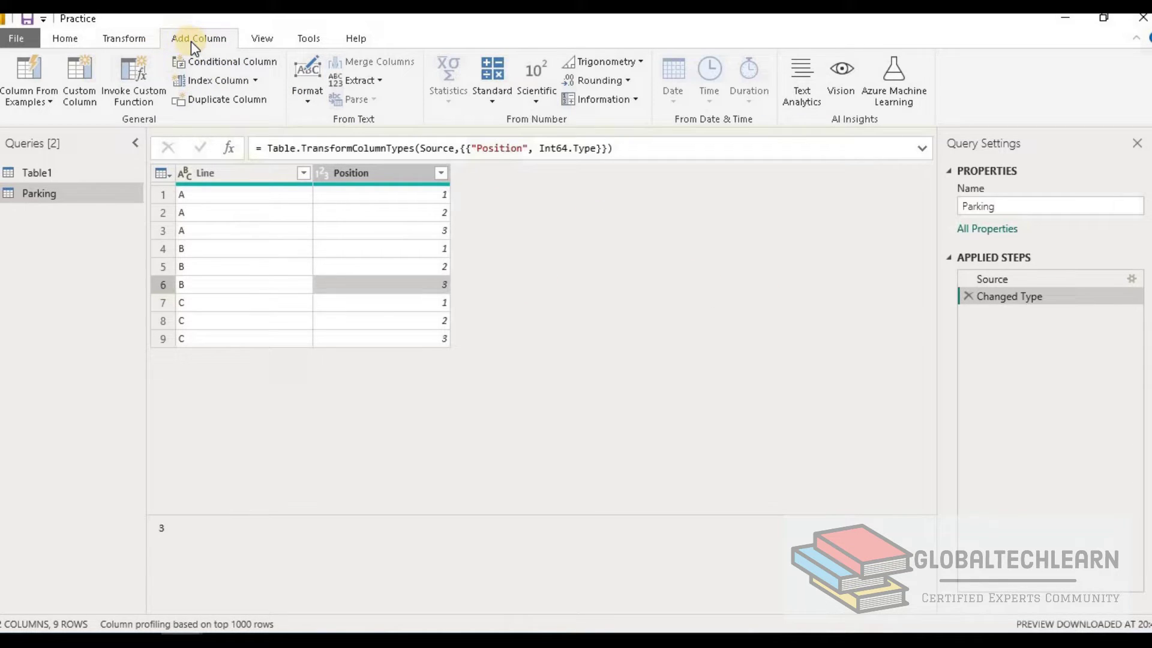
# Build the custom column formula = [Line] & [Position] from the Available columns list.
pyautogui.click(76, 100)
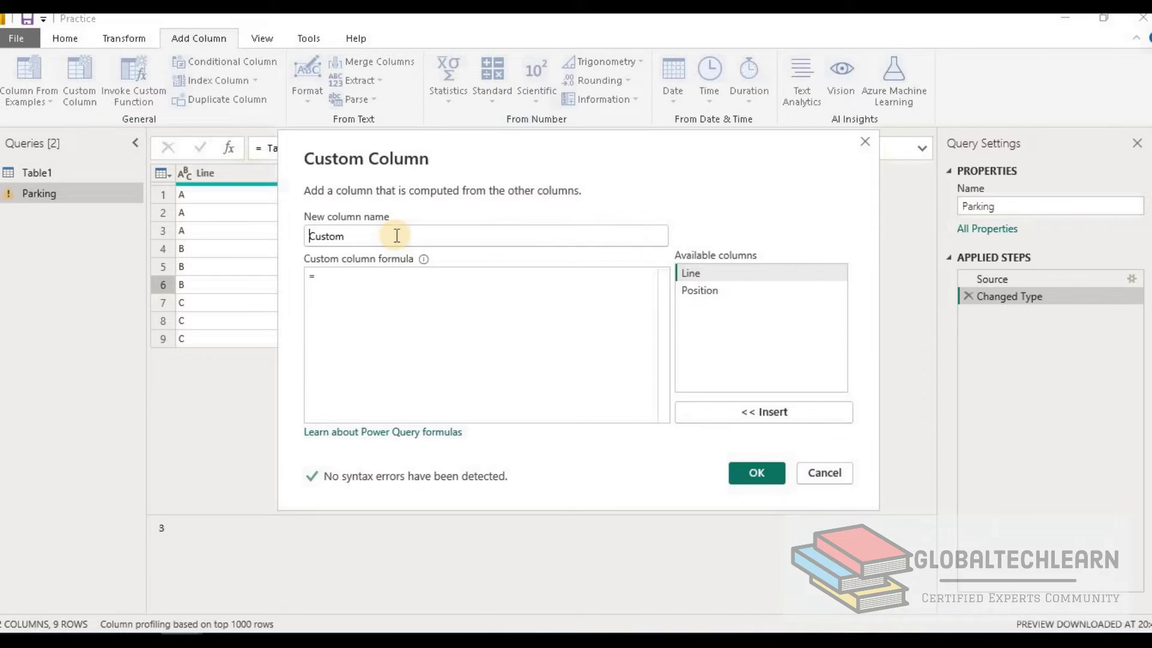
pyautogui.click(448, 300)
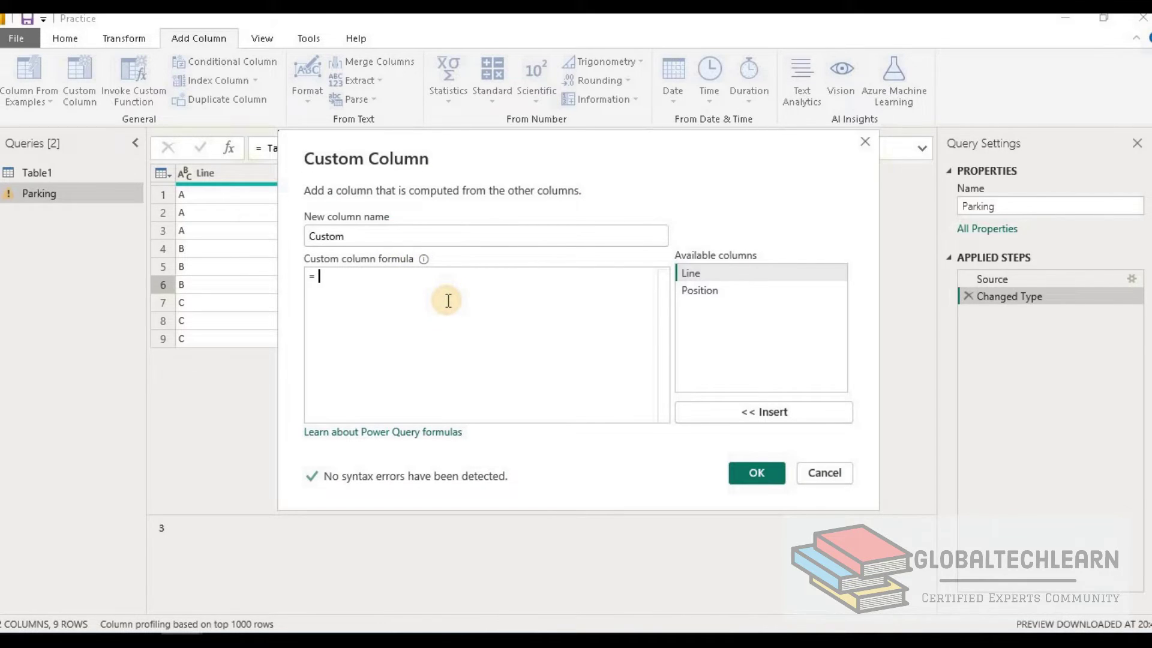
pyautogui.click(708, 276)
pyautogui.doubleClick(708, 276)
pyautogui.write('&')
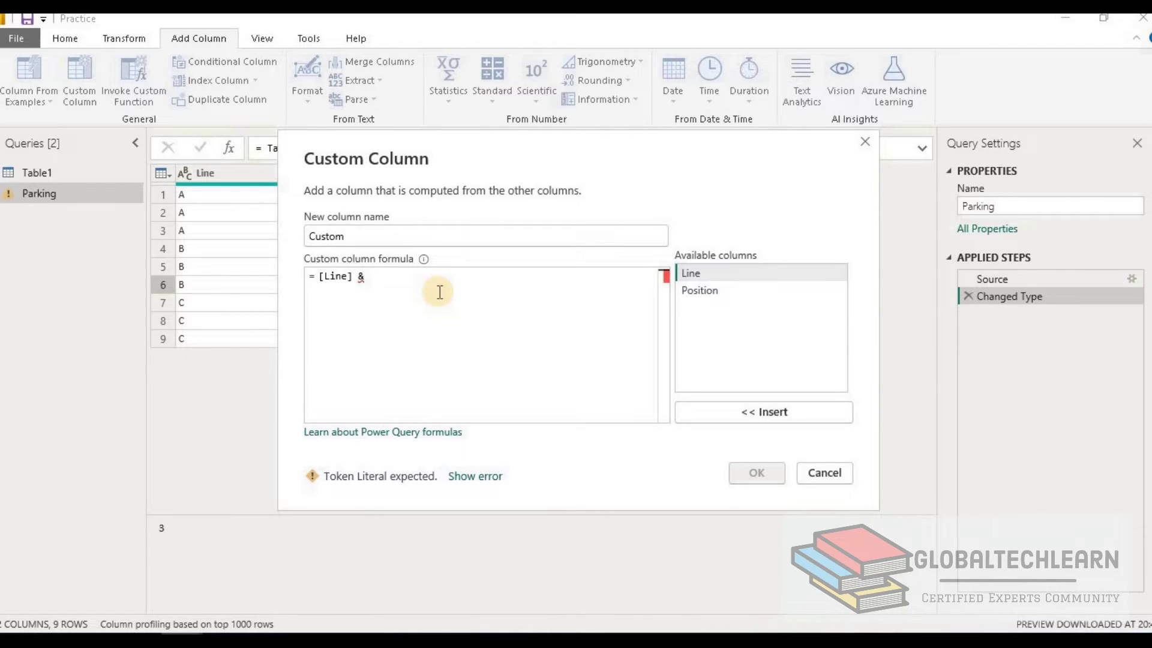
pyautogui.doubleClick(700, 290)
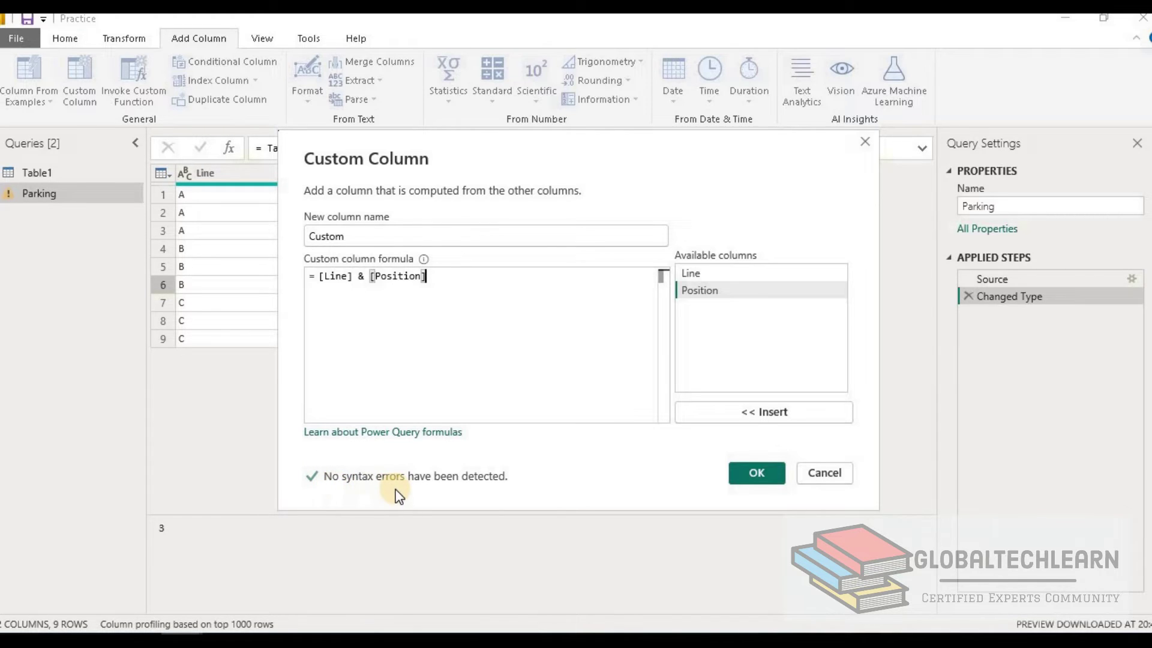
pyautogui.click(765, 474)
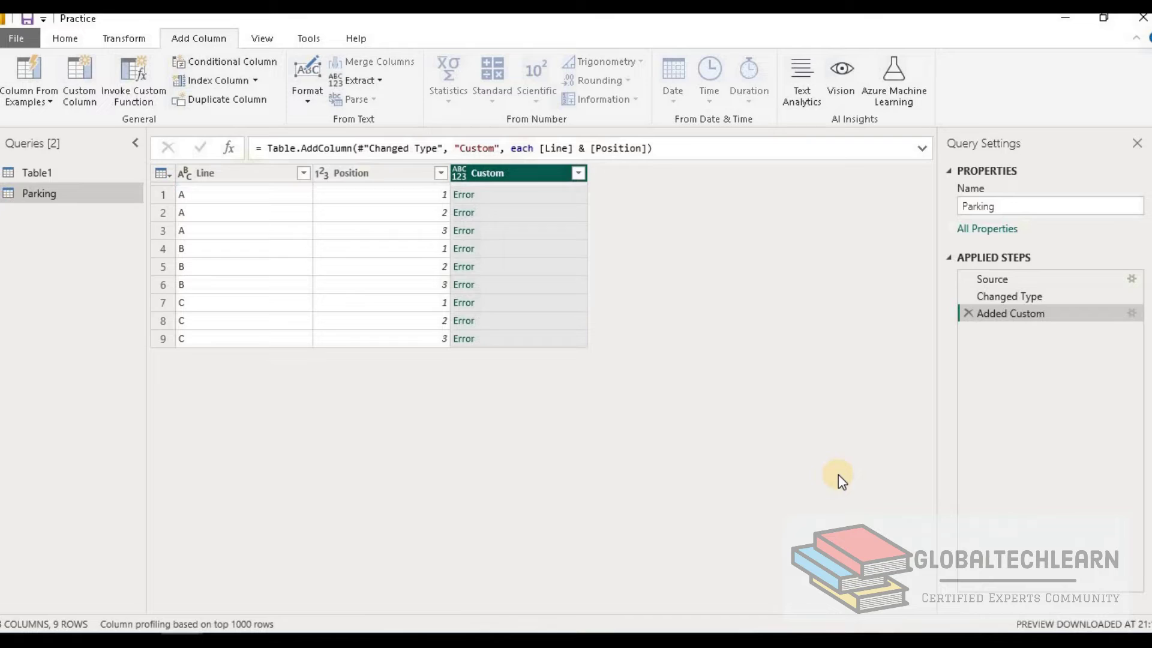
pyautogui.click(472, 201)
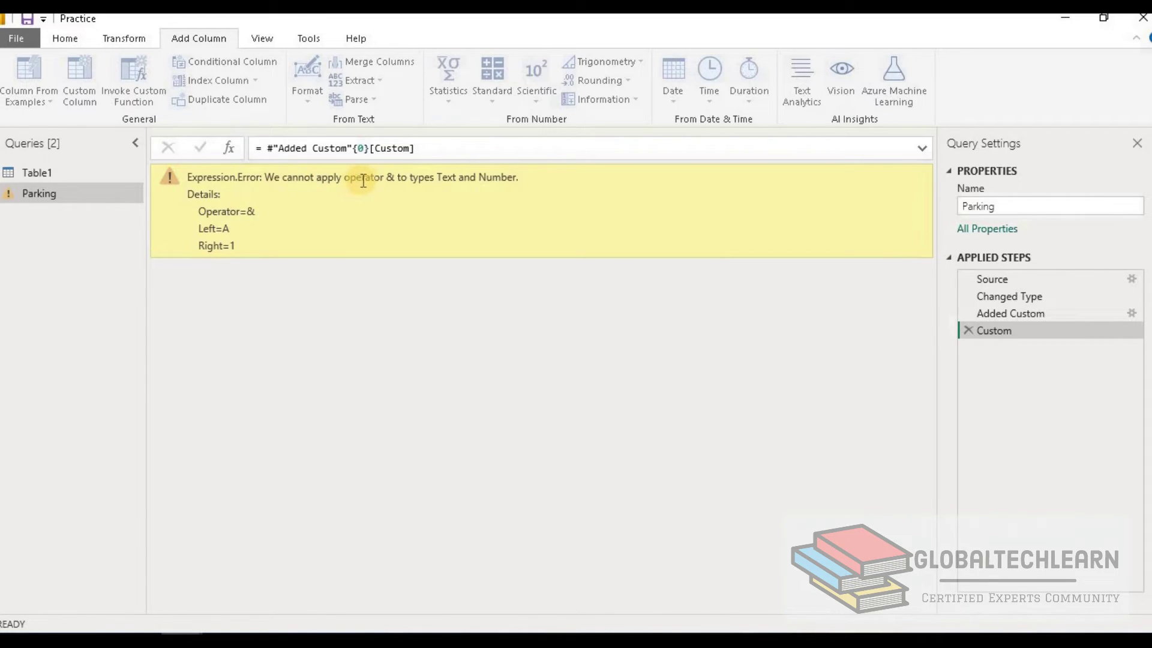
pyautogui.doubleClick(390, 178)
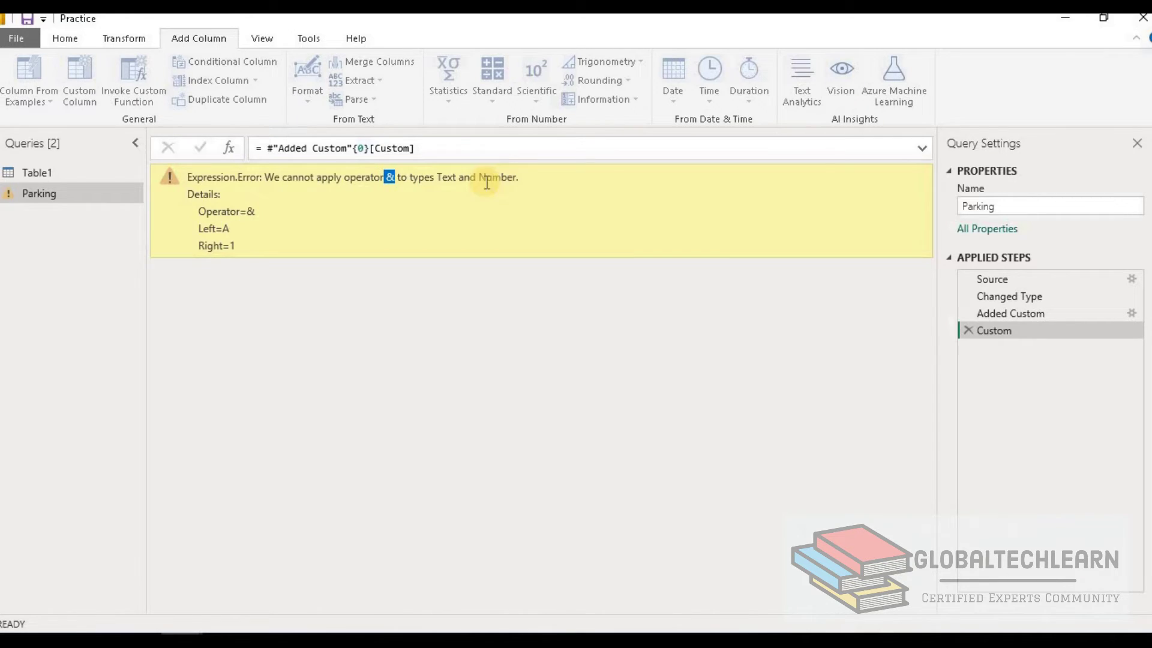
pyautogui.doubleClick(447, 177)
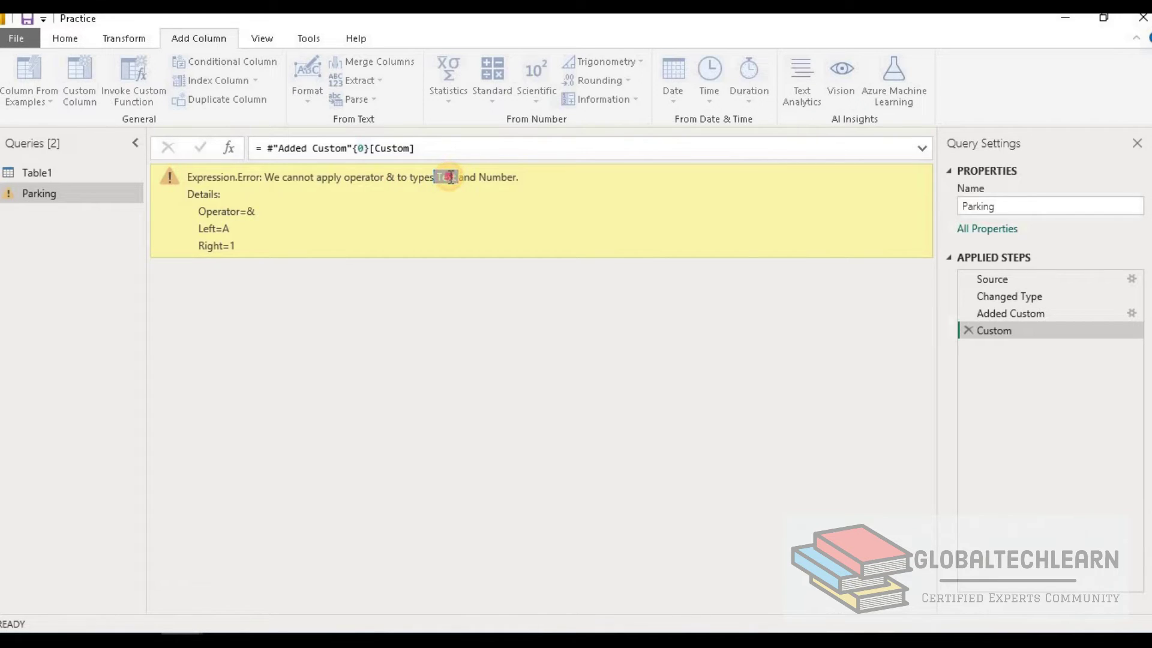
pyautogui.doubleClick(496, 178)
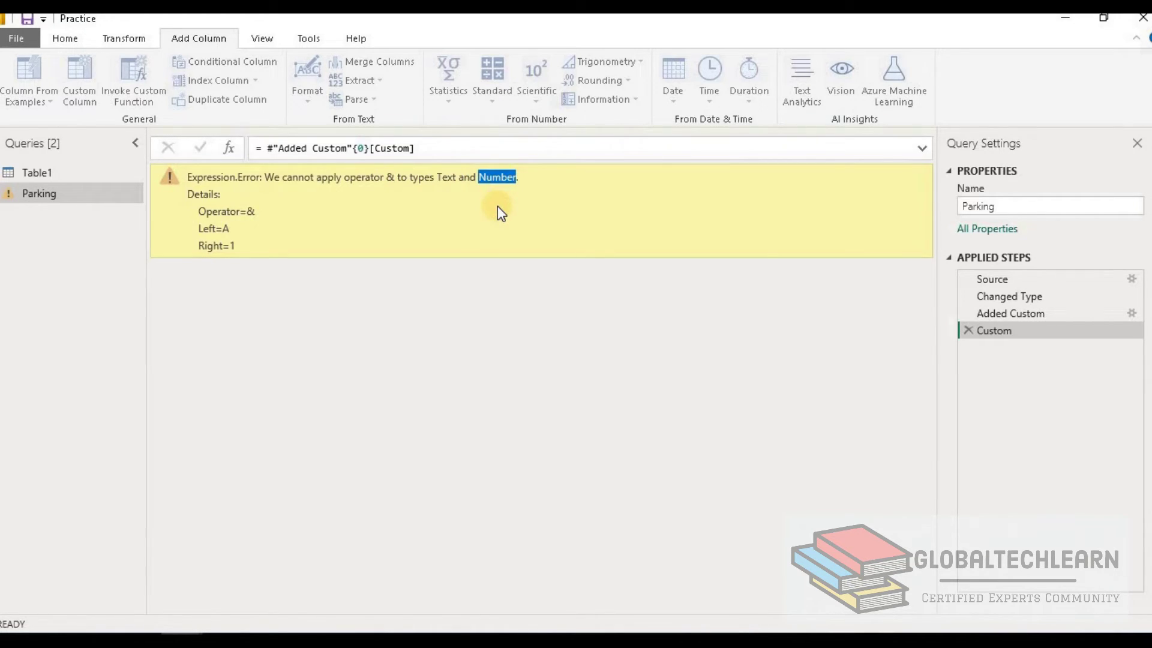
# Remove the error drill-down step, check Line and Position data types, and reopen Added Custom's formula.
pyautogui.click(969, 331)
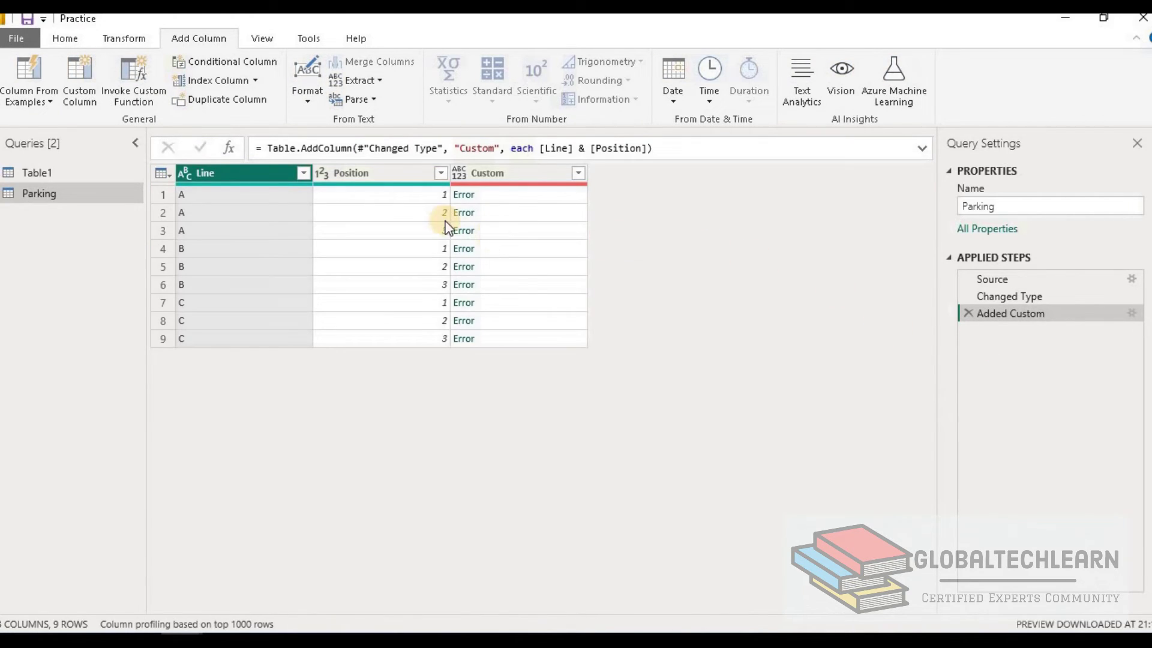
pyautogui.click(184, 176)
pyautogui.click(532, 250)
pyautogui.click(325, 177)
pyautogui.click(761, 213)
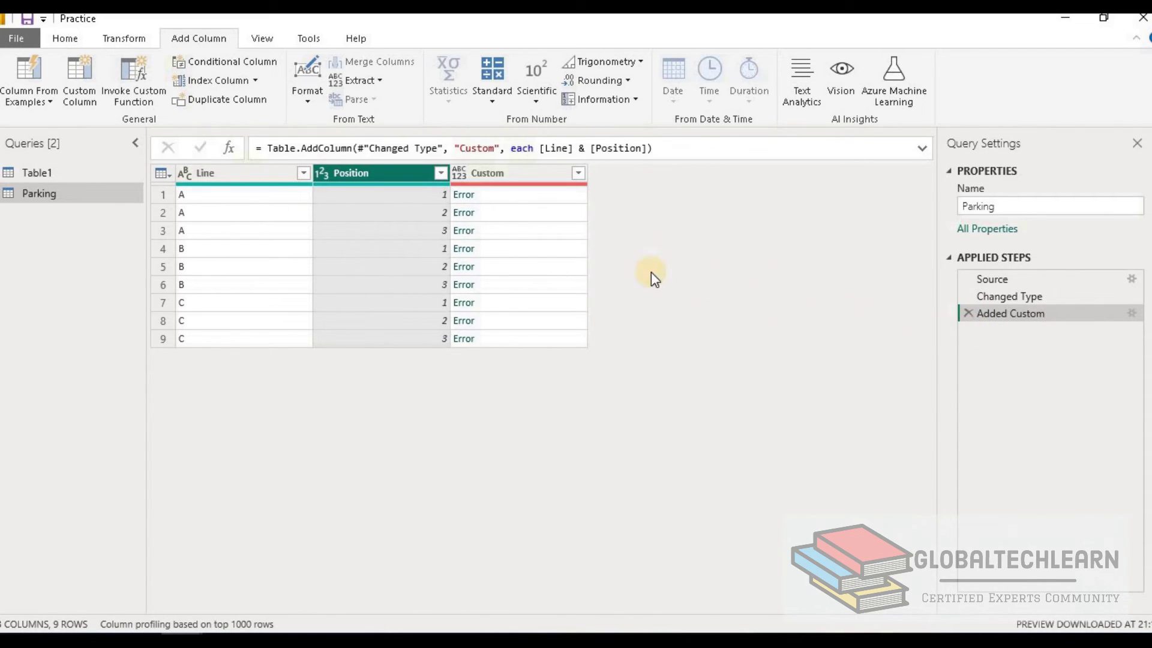
pyautogui.click(1130, 315)
pyautogui.moveTo(427, 276)
pyautogui.mouseDown()
pyautogui.moveTo(368, 278)
pyautogui.moveTo(443, 280)
pyautogui.mouseUp()
# Rewrite the formula as = [Line] & Number.ToText([Position]).
pyautogui.click(367, 277)
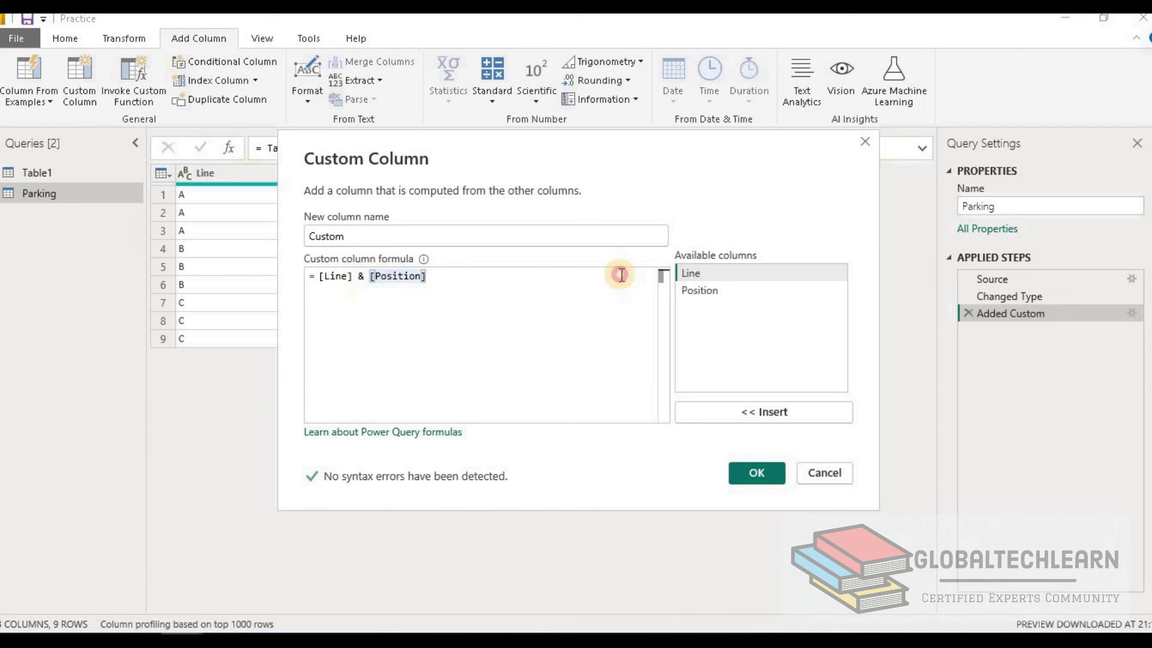
pyautogui.write('Num ')
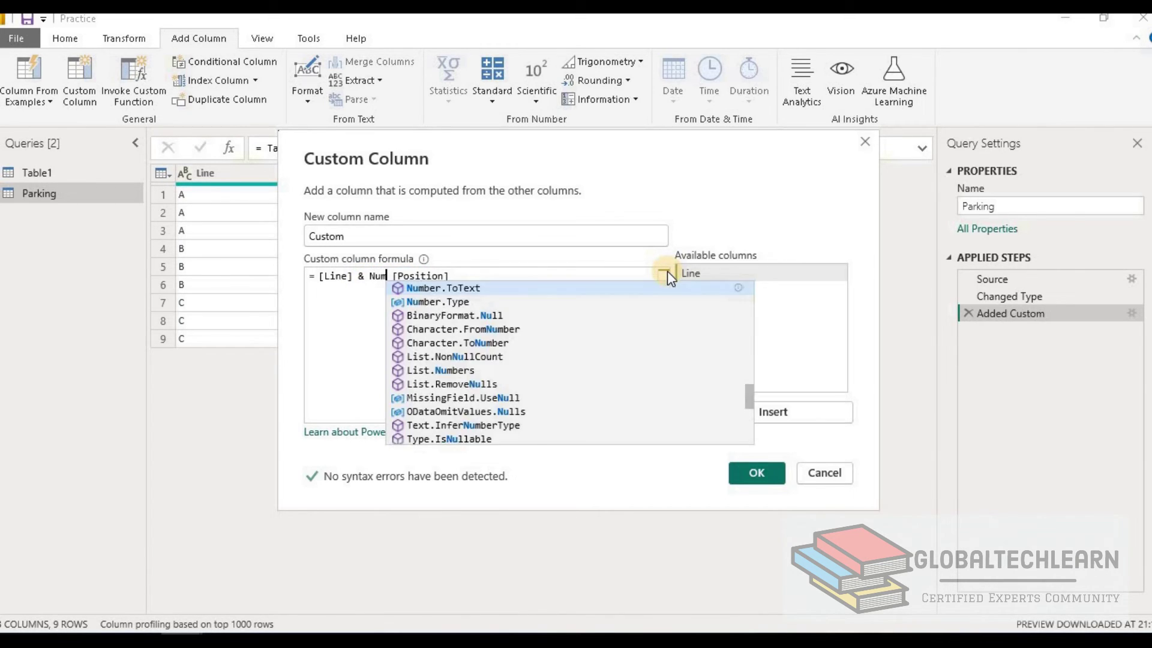
pyautogui.write('ber.')
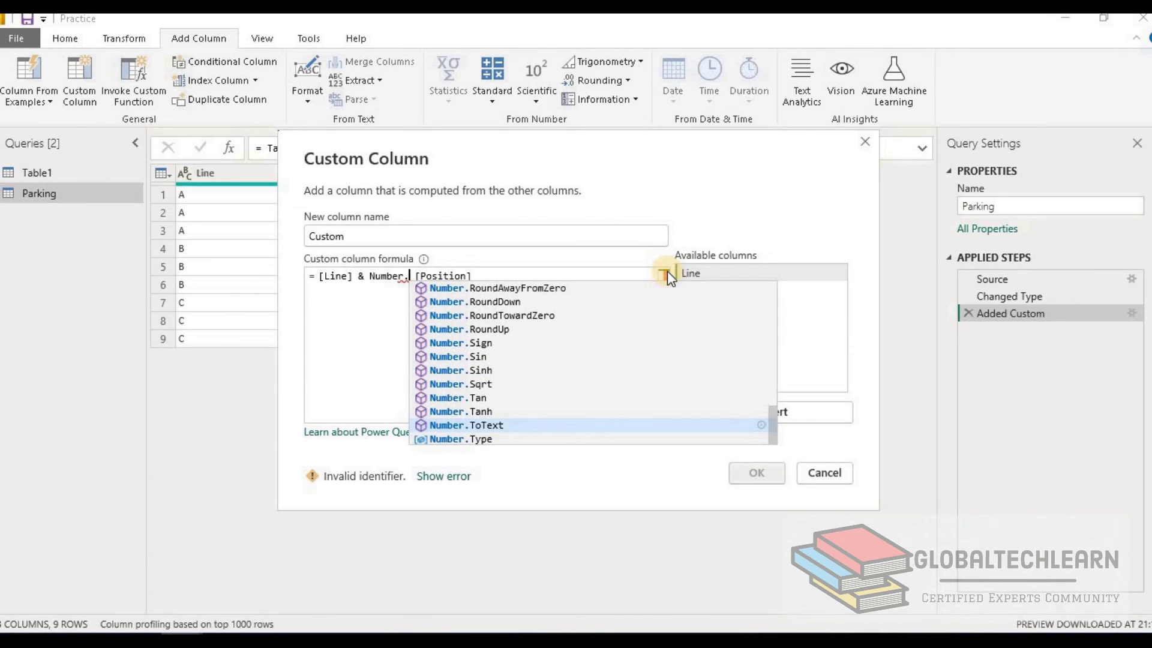
pyautogui.press('Tab')
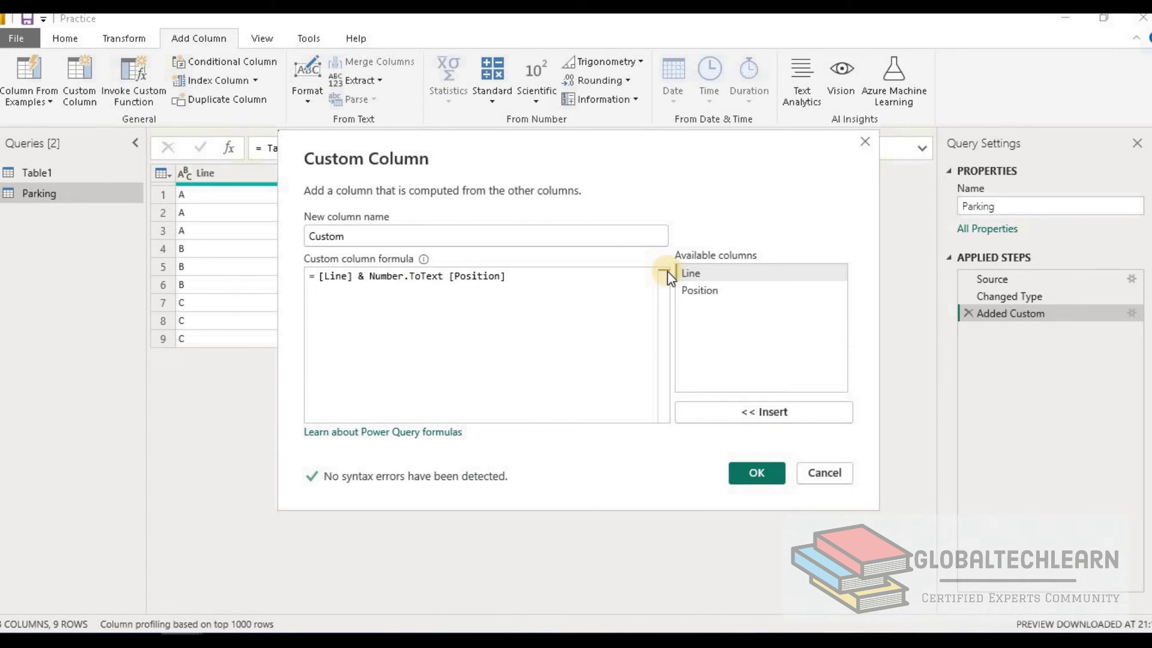
pyautogui.press('Delete')
pyautogui.write('(')
pyautogui.press('End')
pyautogui.write(')')
# Apply the corrected formula and verify the combined Custom values in rows 1–6.
pyautogui.click(763, 474)
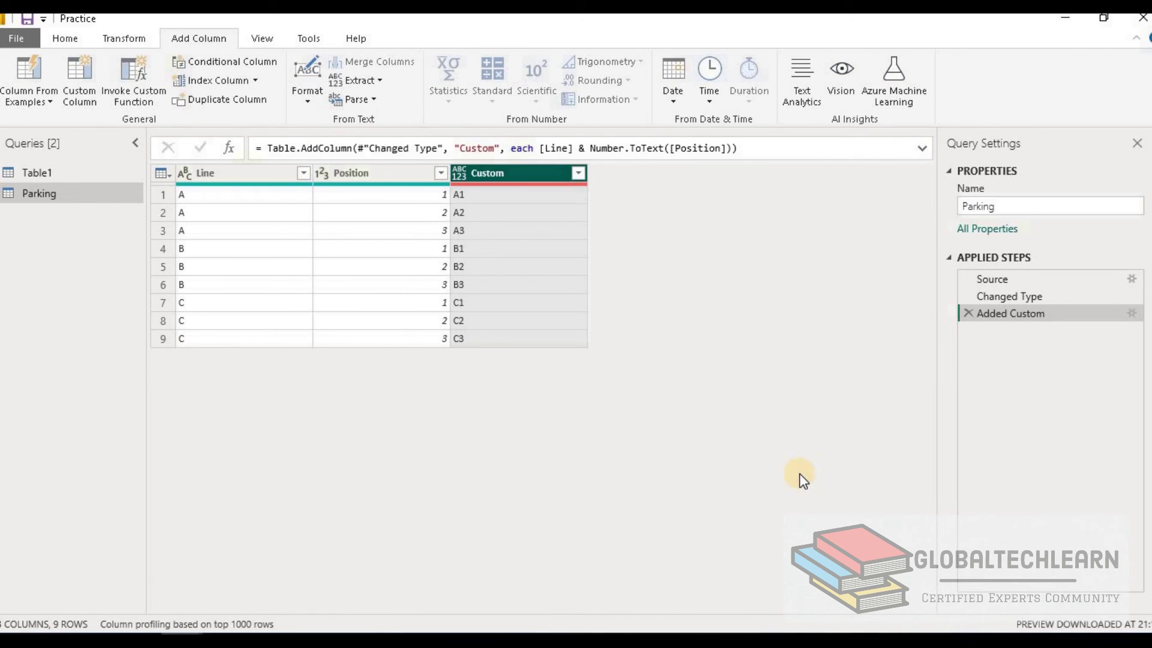
pyautogui.click(477, 195)
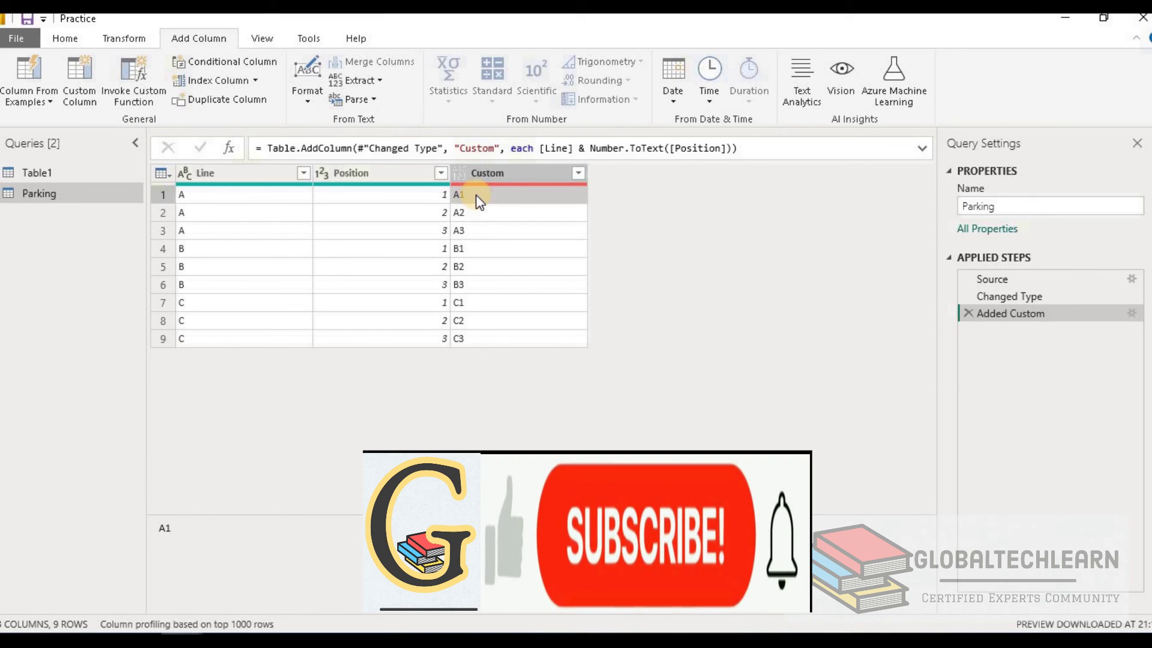
pyautogui.click(472, 213)
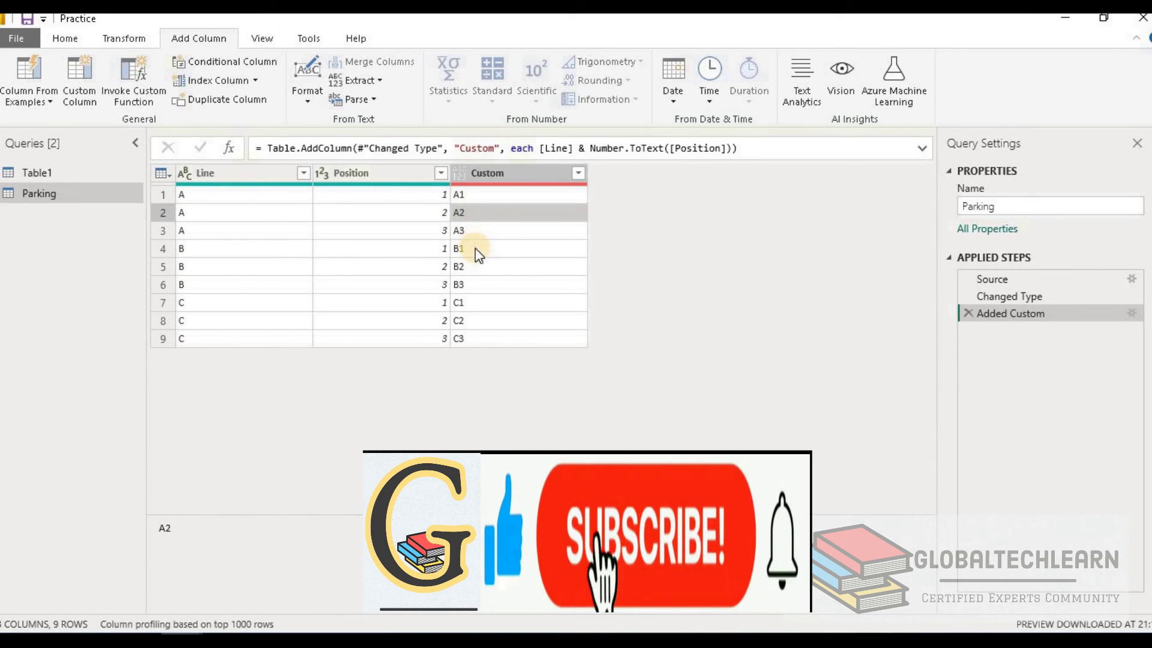
pyautogui.click(473, 230)
pyautogui.click(473, 248)
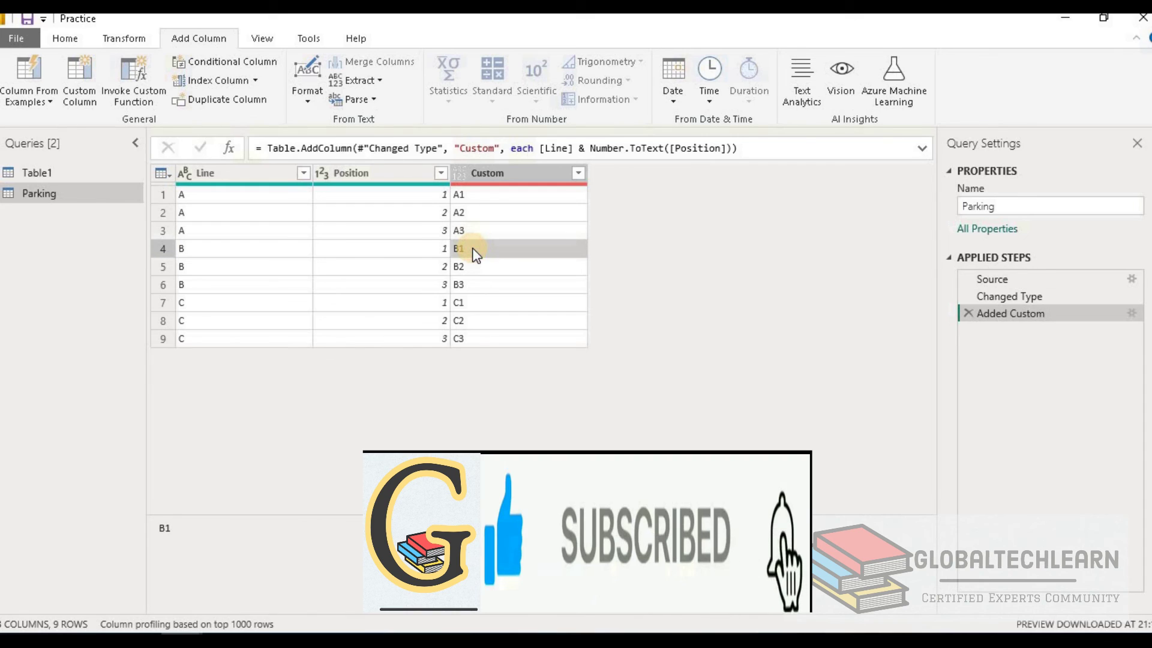
pyautogui.click(474, 265)
pyautogui.click(476, 283)
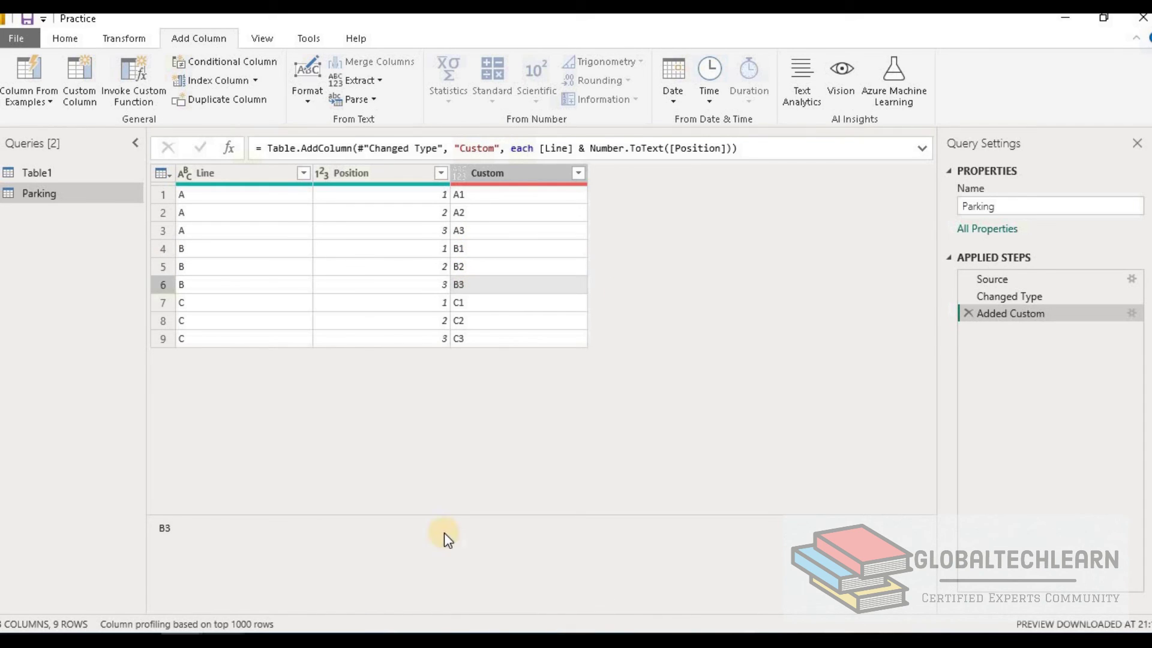